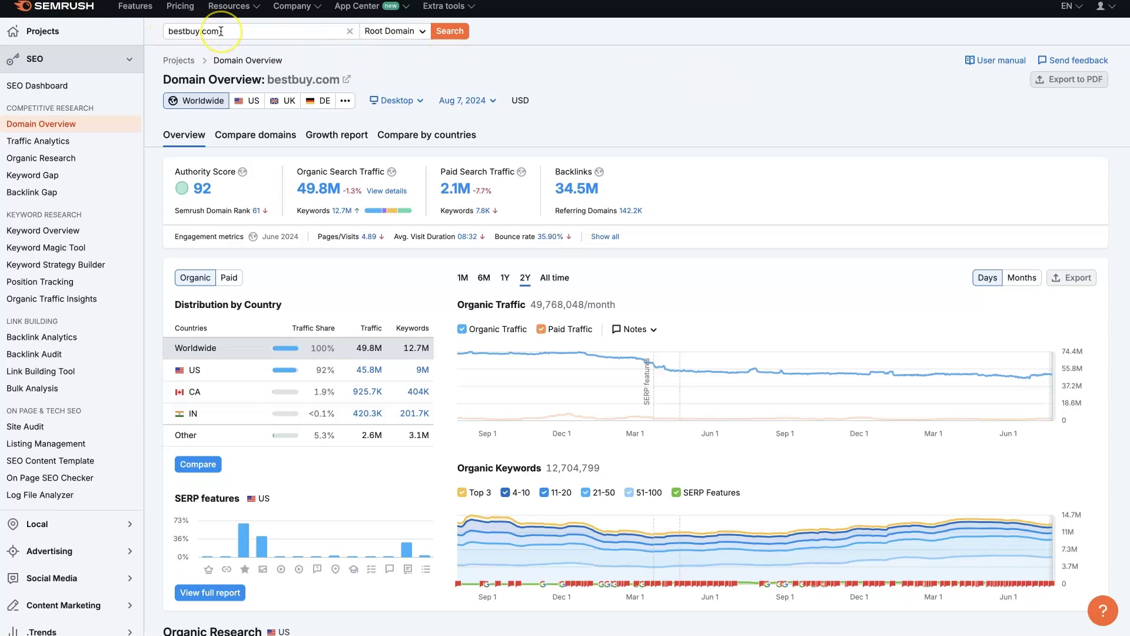
Step: Select the domain in the search box and dismiss the domain suggestions
triple_click(222, 30)
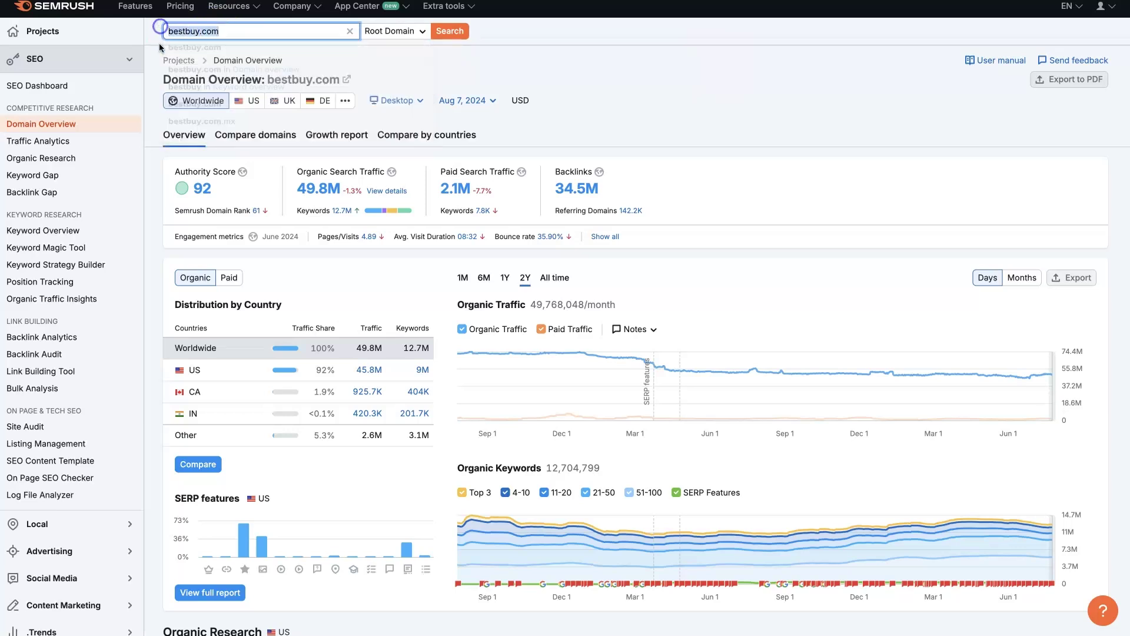
left_click(607, 69)
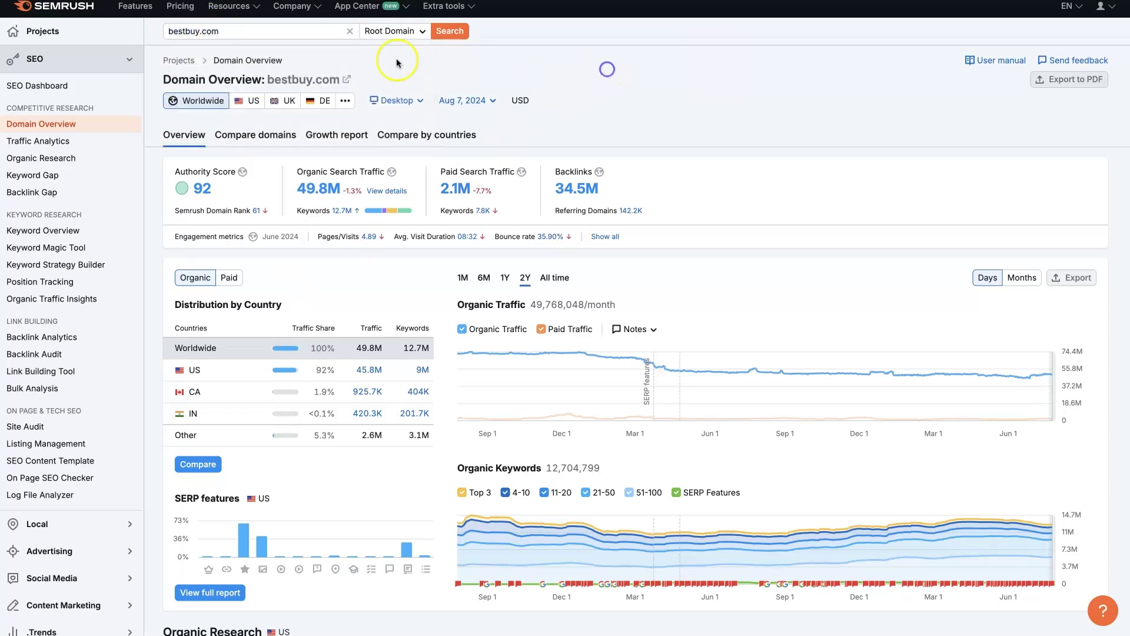
left_click(634, 97)
left_click(1116, 428)
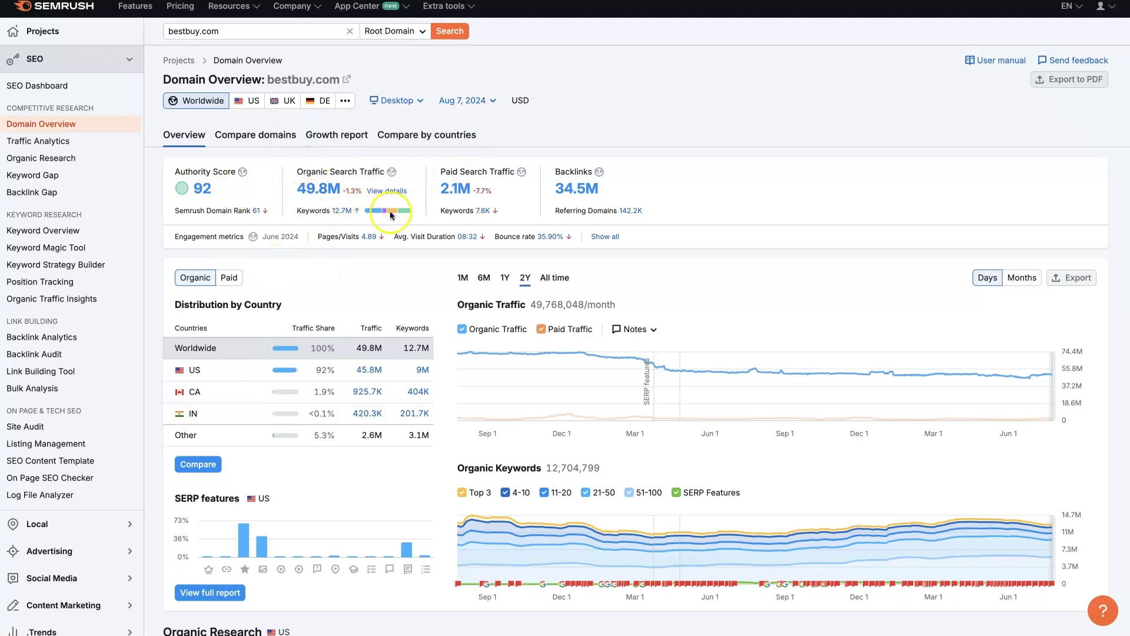
Step: Open bestbuy.com's 12.7M organic keywords report and scroll through its Positions table
right_click(343, 213)
key("Escape")
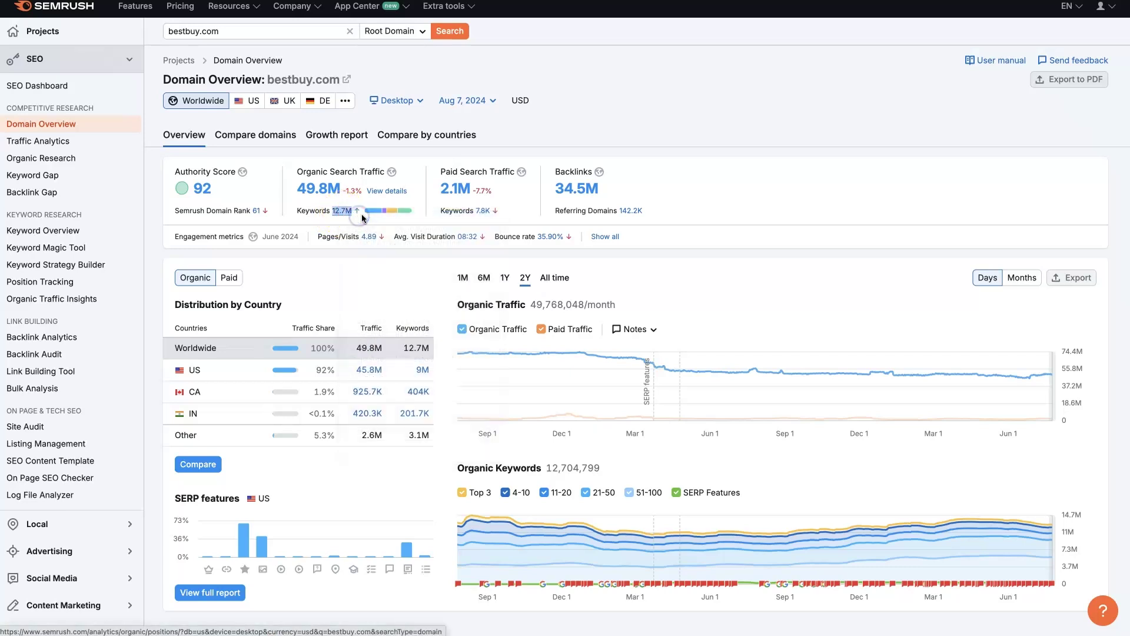
left_click(604, 113)
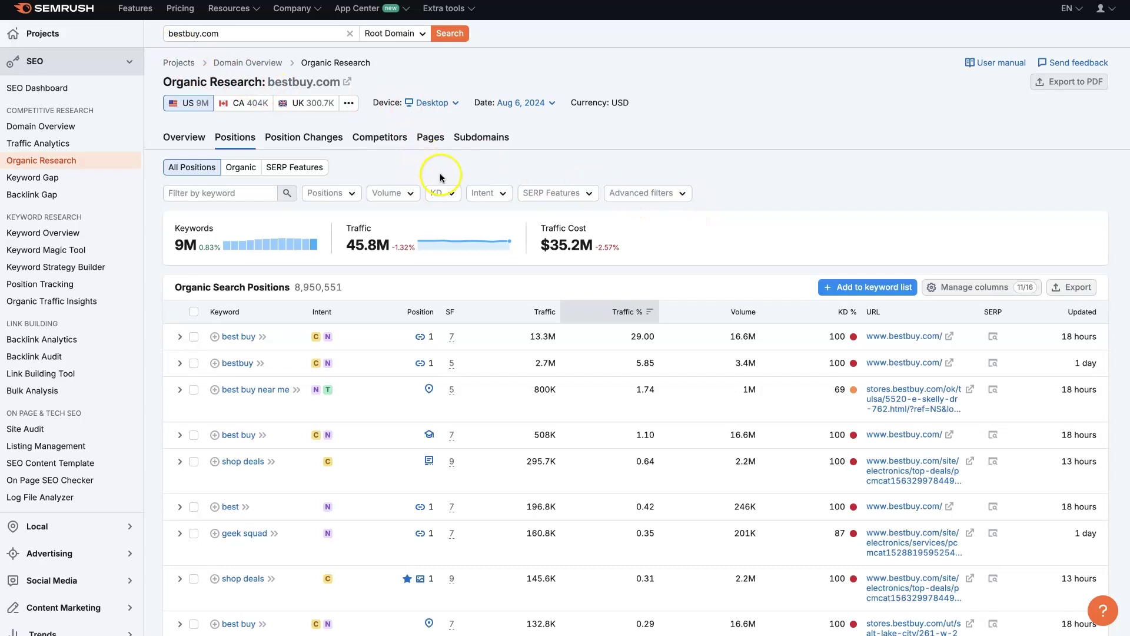
scroll(445, 429, "down", 20)
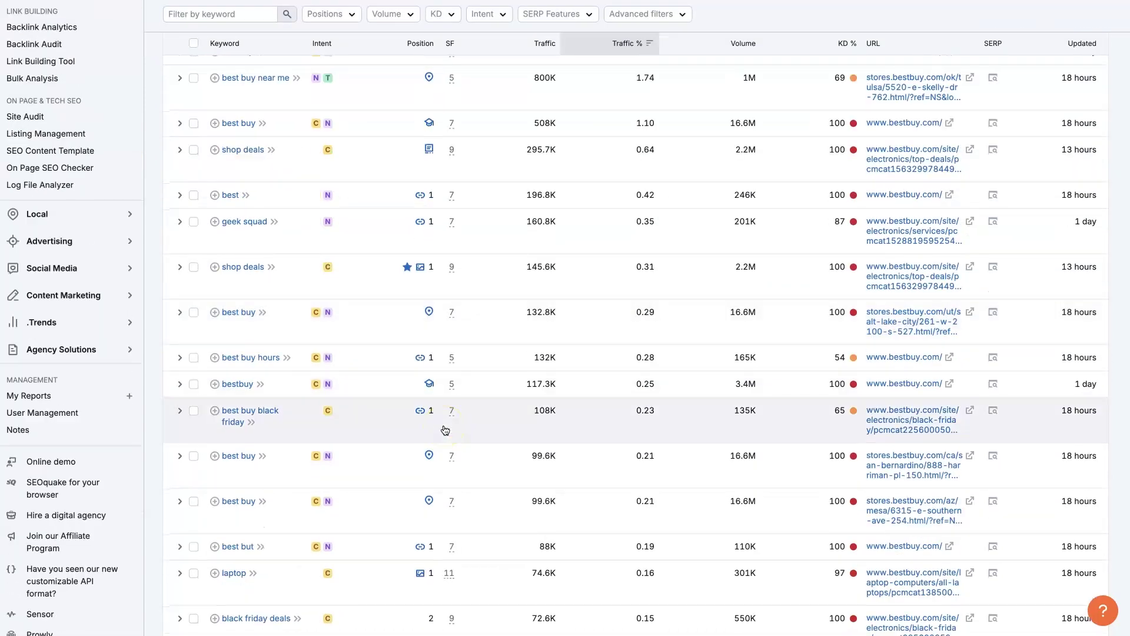
scroll(285, 277, "up", 15)
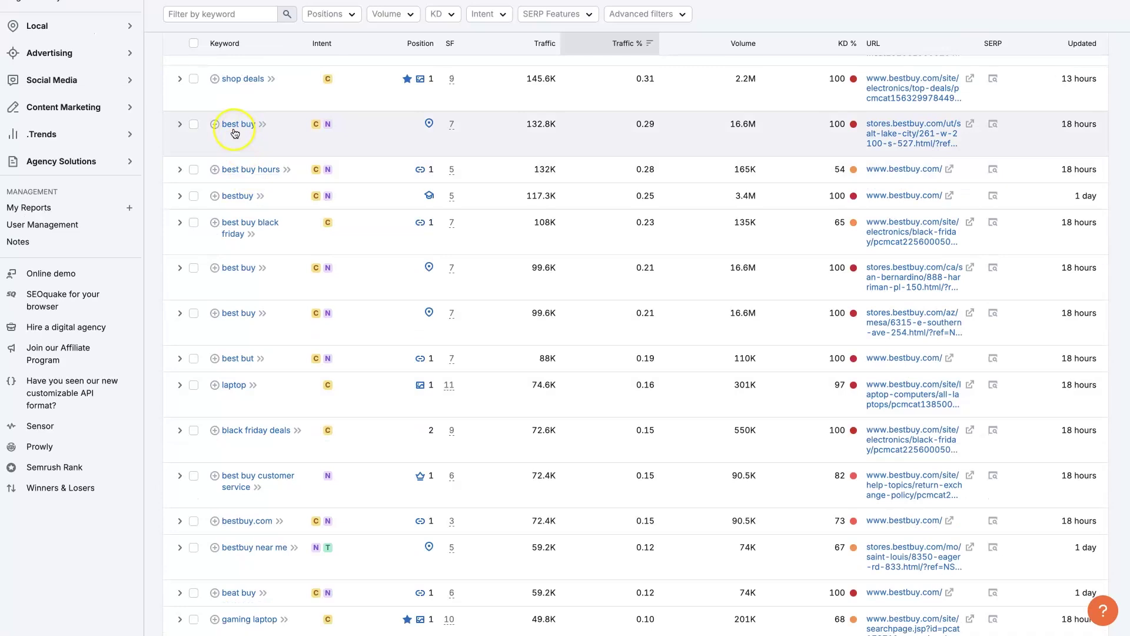
scroll(277, 298, "up", 5)
scroll(276, 298, "up", 3)
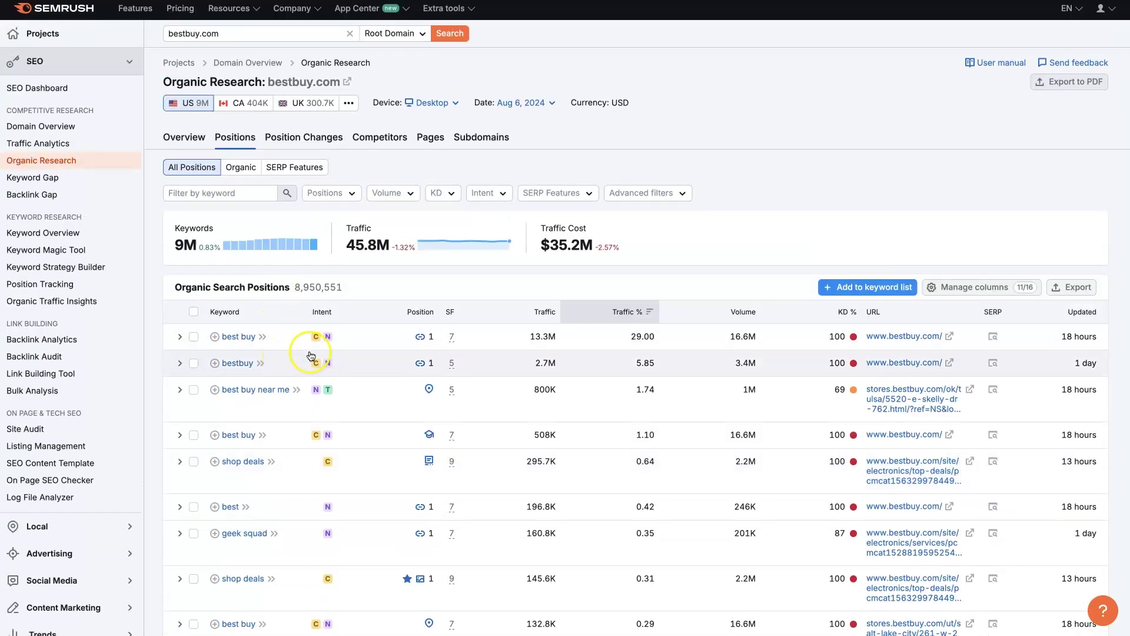
Step: Filter bestbuy.com's organic positions by keyword 'apple' and browse the 183,816 results
left_click(229, 199)
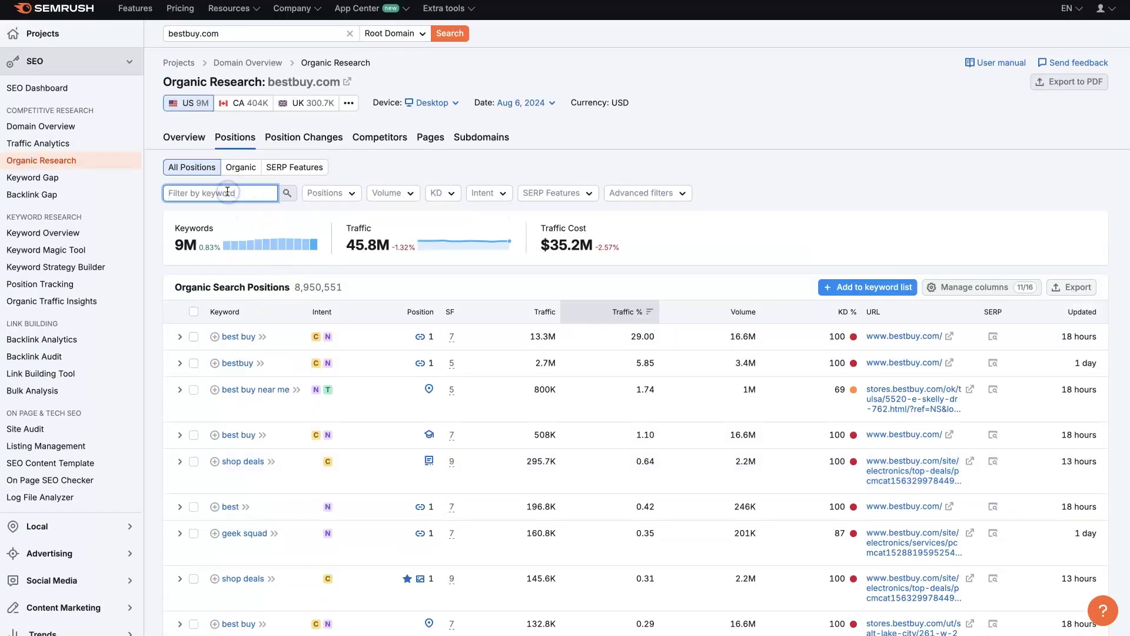
type("apple")
key("Return")
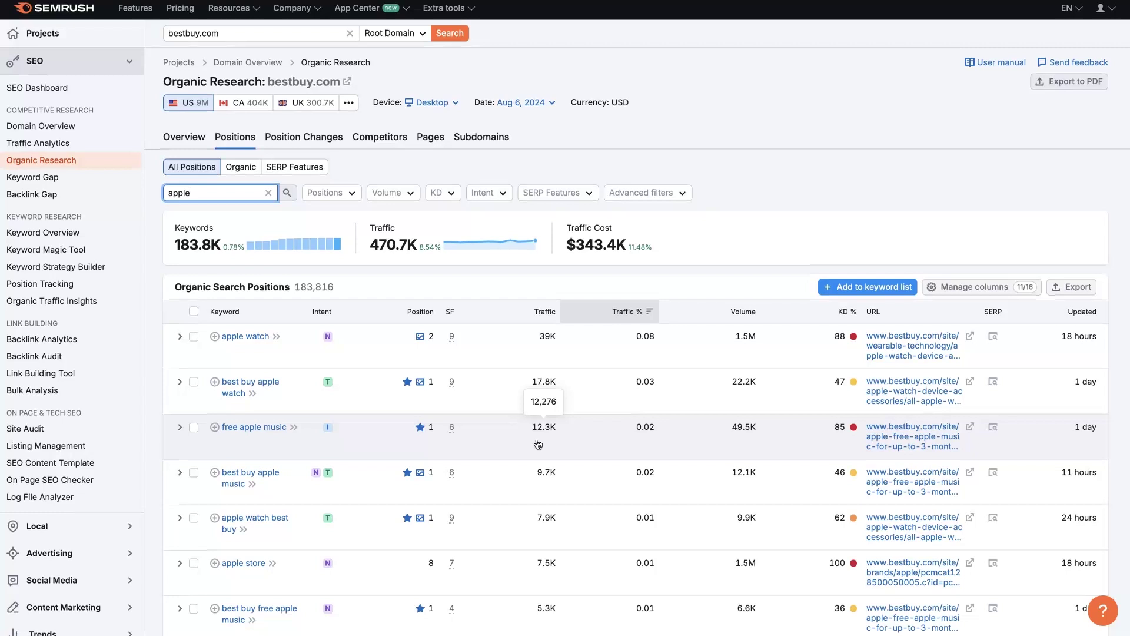
scroll(533, 445, "down", 2)
scroll(260, 300, "down", 4)
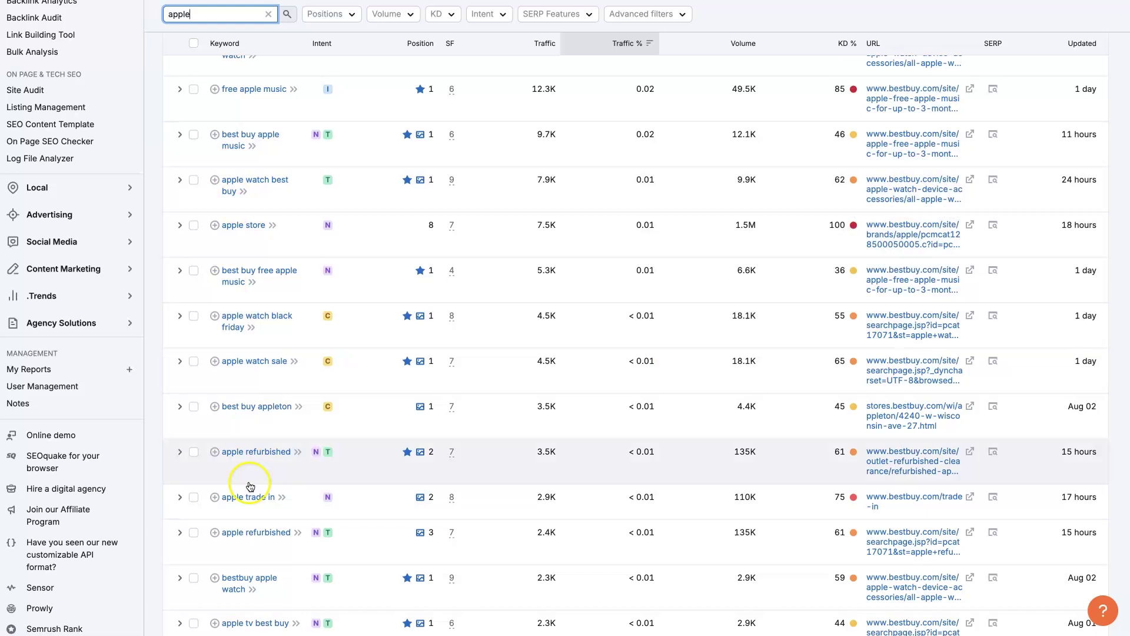
scroll(565, 398, "up", 6)
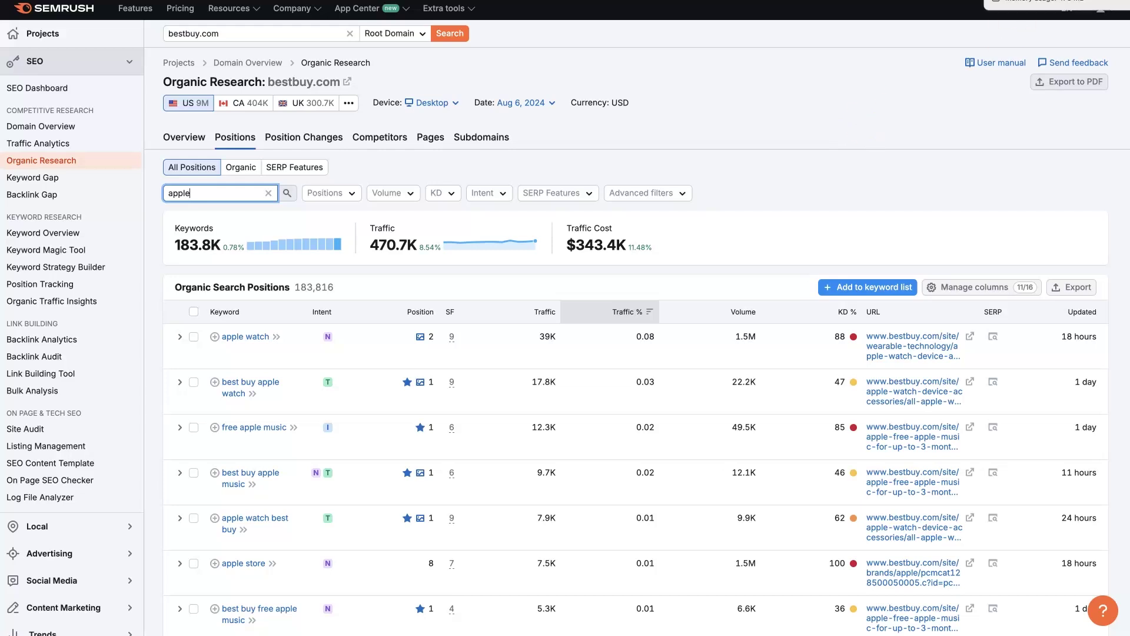
Step: Go back to Domain Overview and open the 7.8K paid keywords report in a new tab
key("alt+Left")
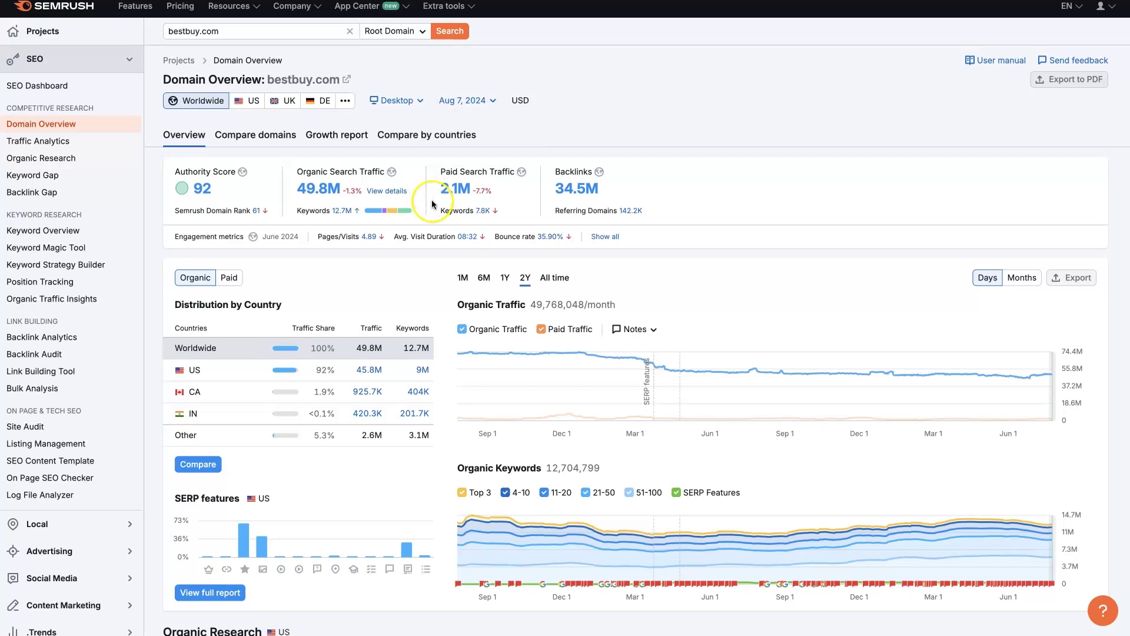
right_click(487, 212)
left_click(505, 218)
key("ctrl+Tab")
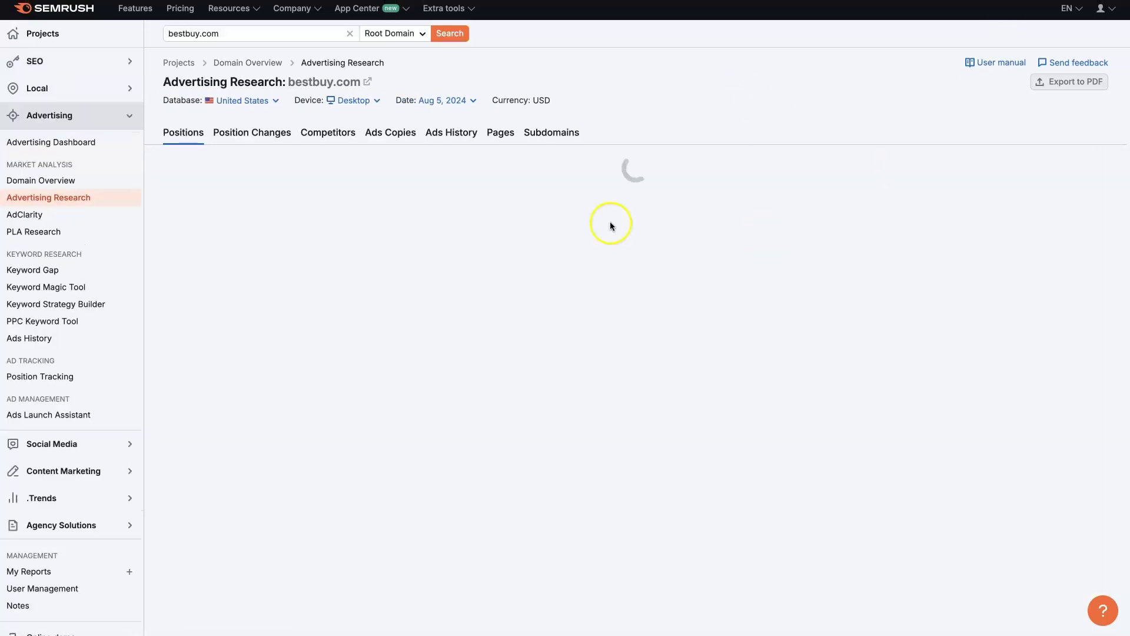
Step: Filter bestbuy.com's ad copies by product title 'apple' and browse the 66 matching ads
left_click(383, 132)
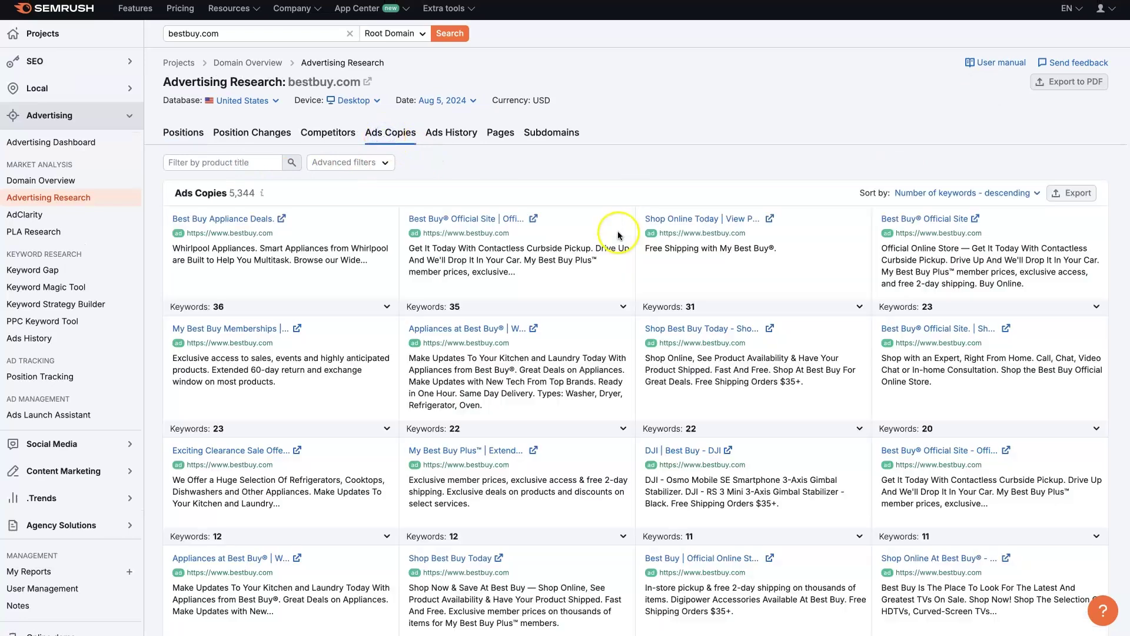
left_click(238, 162)
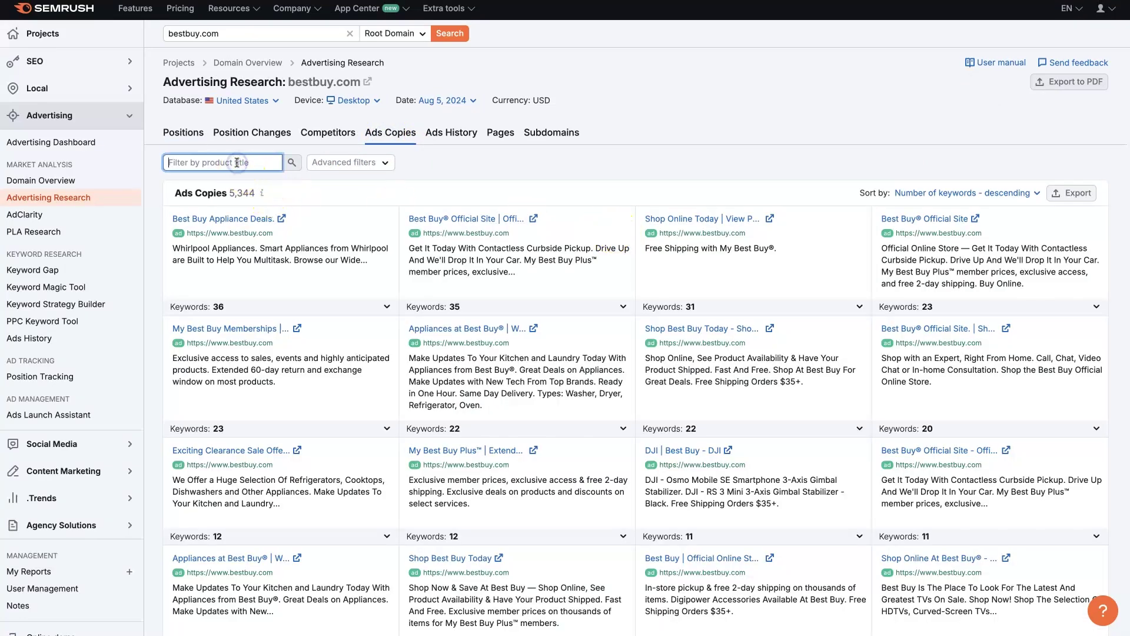
type("apple")
key("Return")
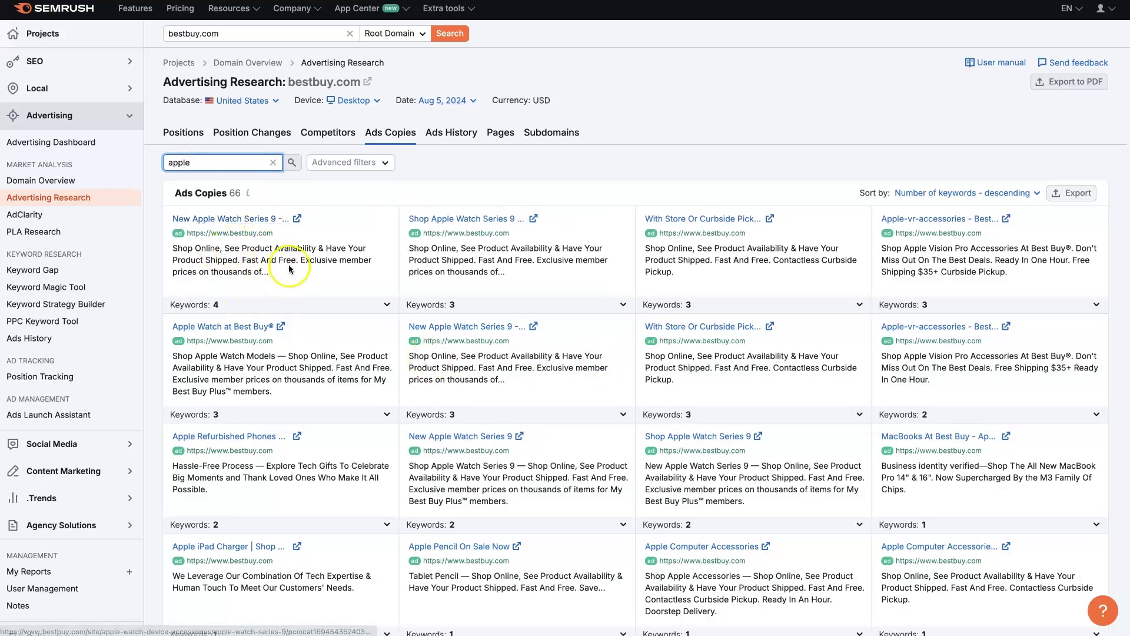
scroll(620, 346, "down", 5)
scroll(674, 362, "down", 9)
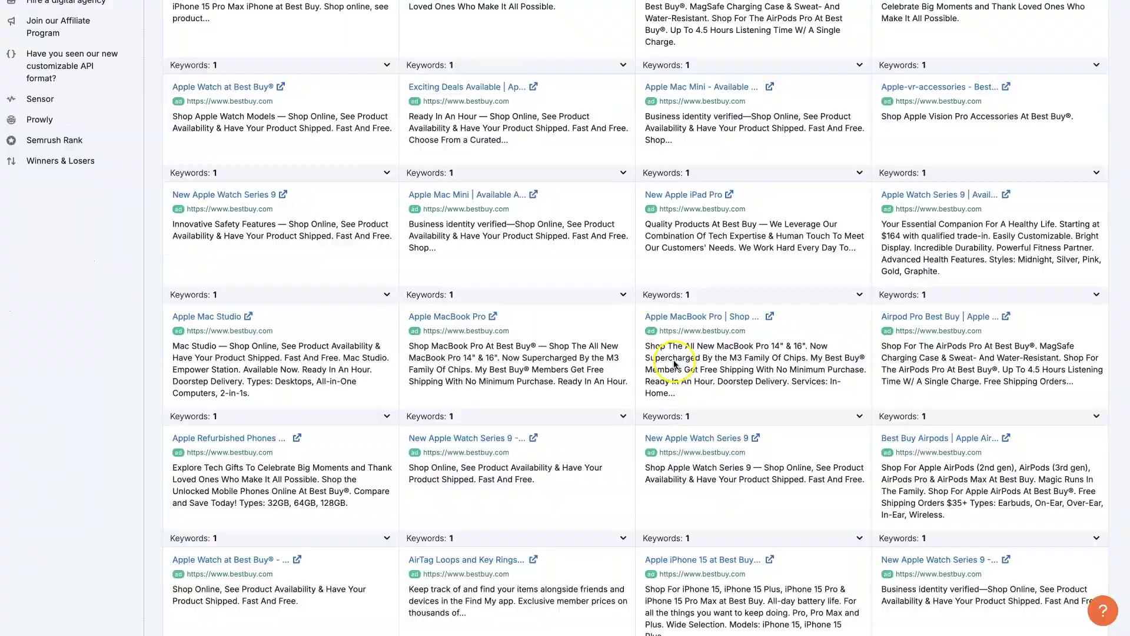
scroll(671, 353, "up", 2)
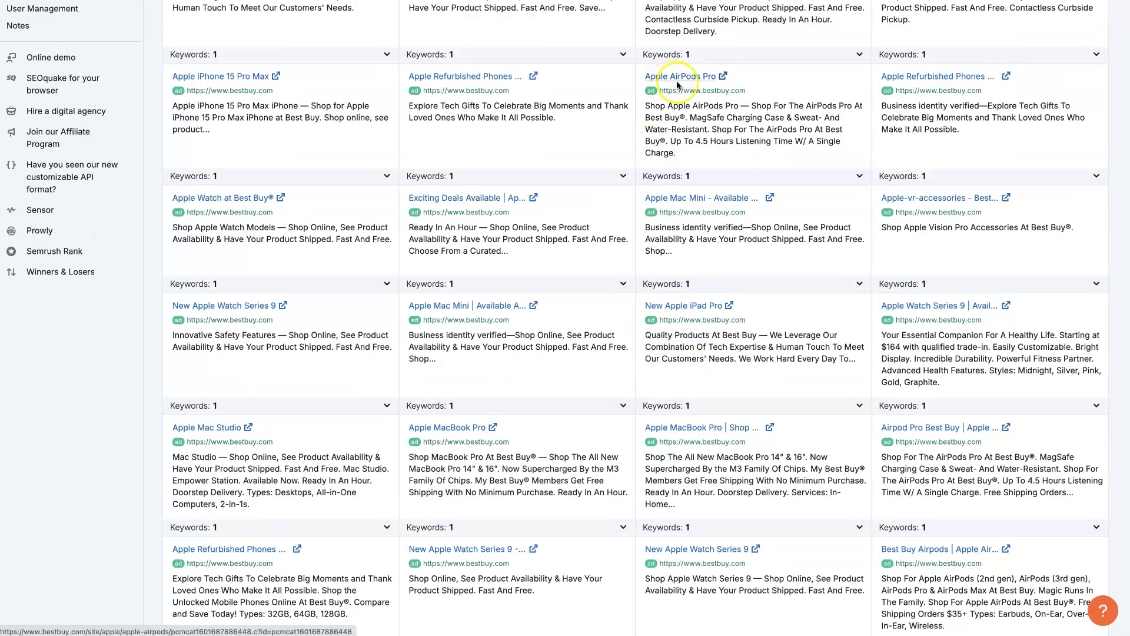
scroll(713, 283, "down", 15)
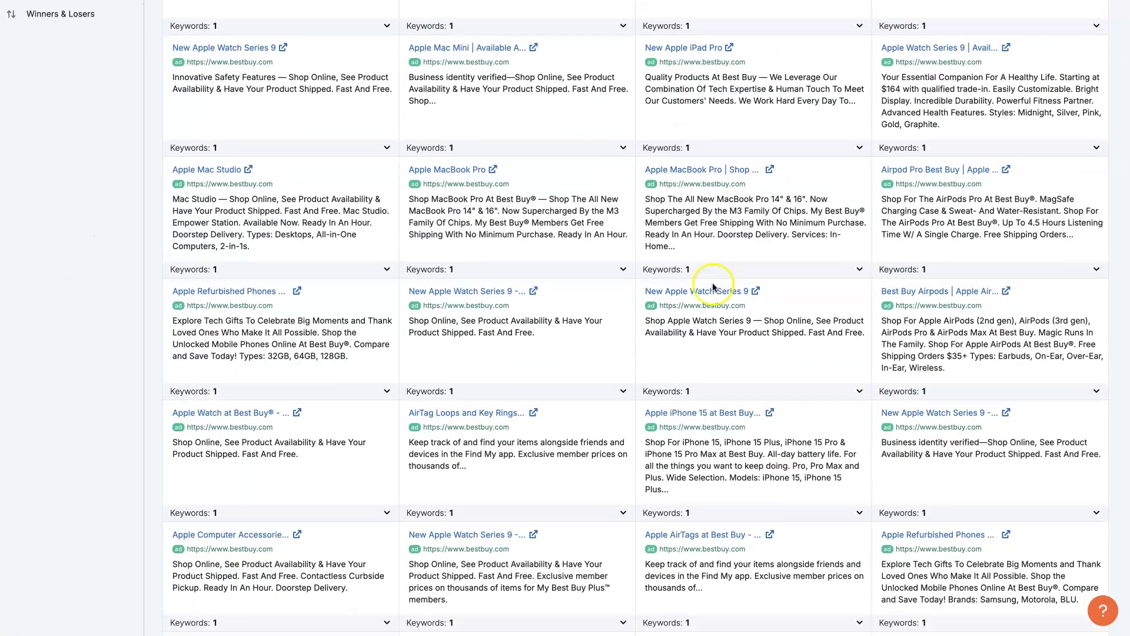
scroll(714, 291, "up", 20)
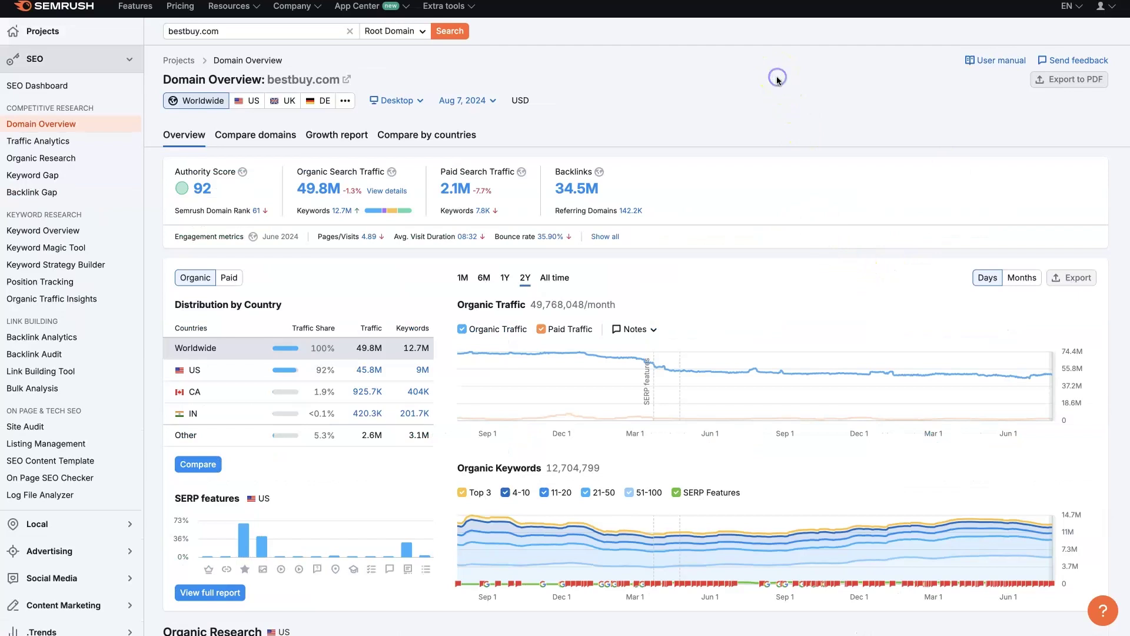
scroll(782, 116, "down", 1)
scroll(782, 116, "down", 3)
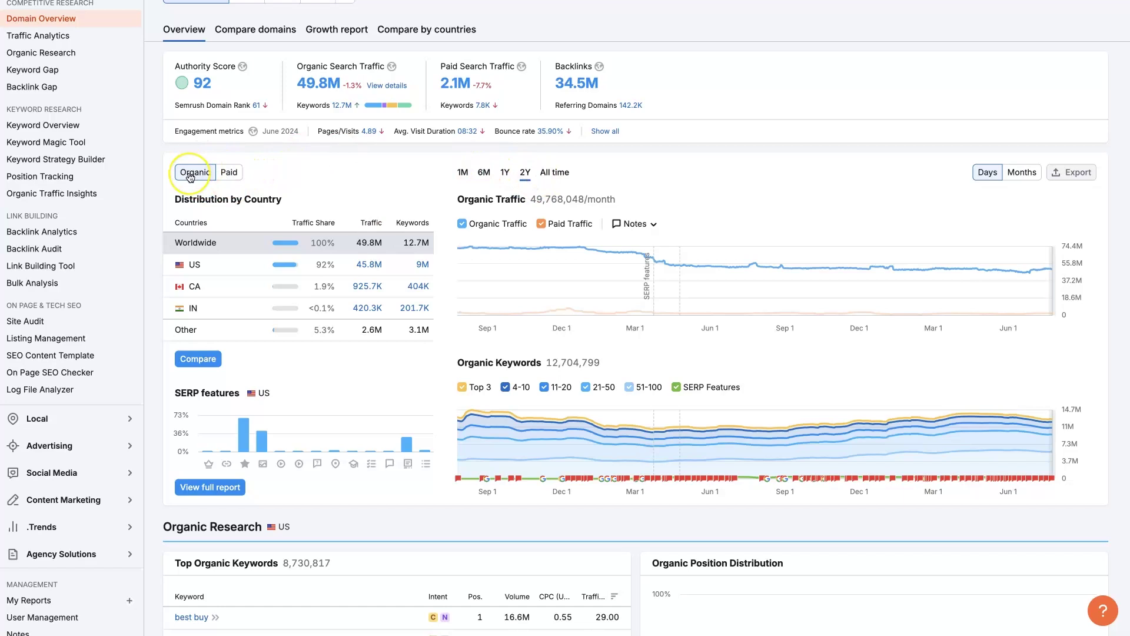
left_click(229, 172)
left_click(195, 172)
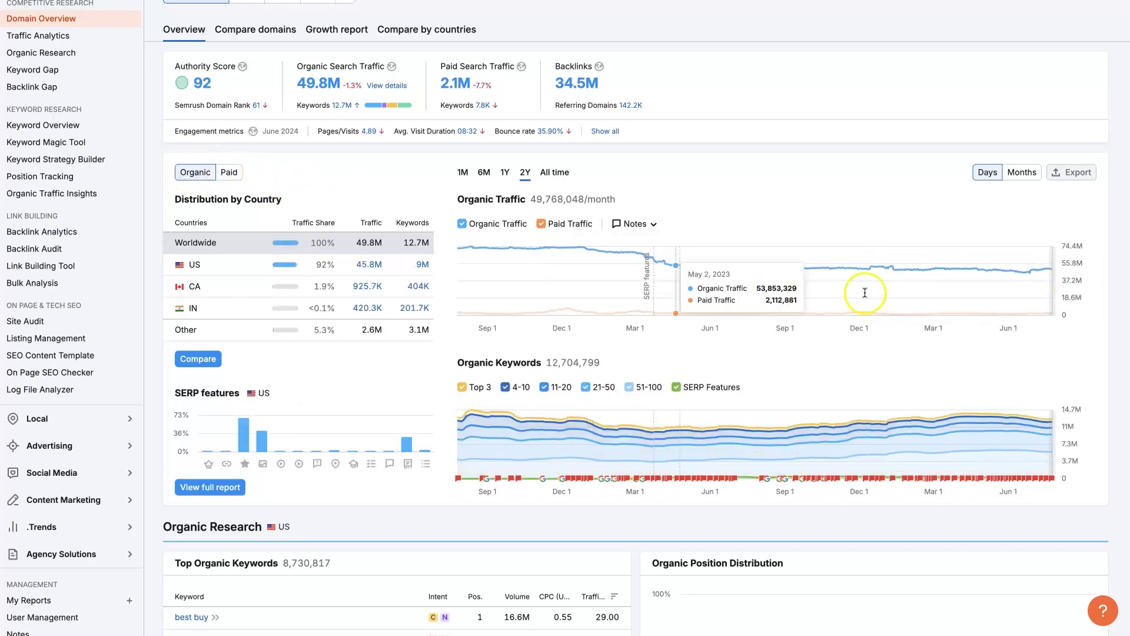
scroll(836, 309, "down", 2)
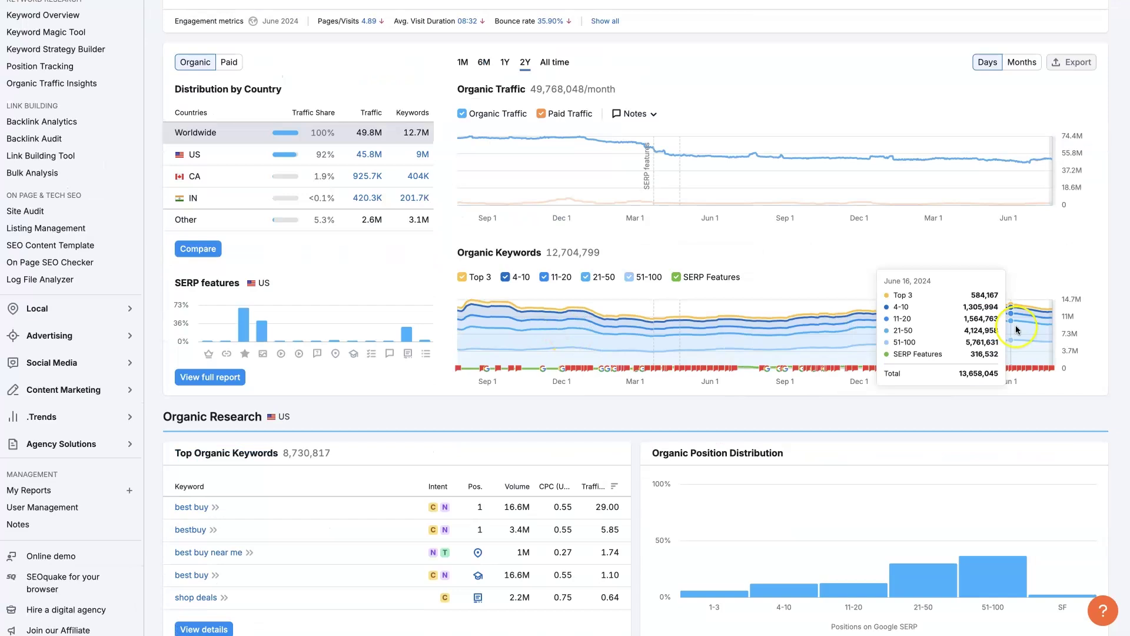
left_click(229, 62)
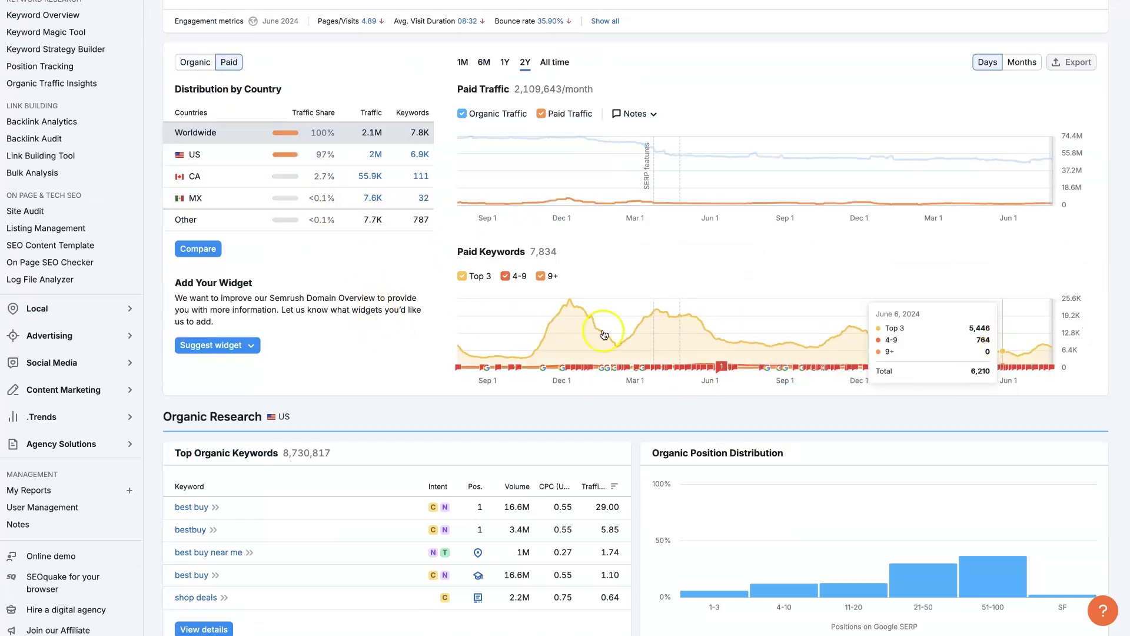
left_click(197, 62)
scroll(571, 288, "down", 5)
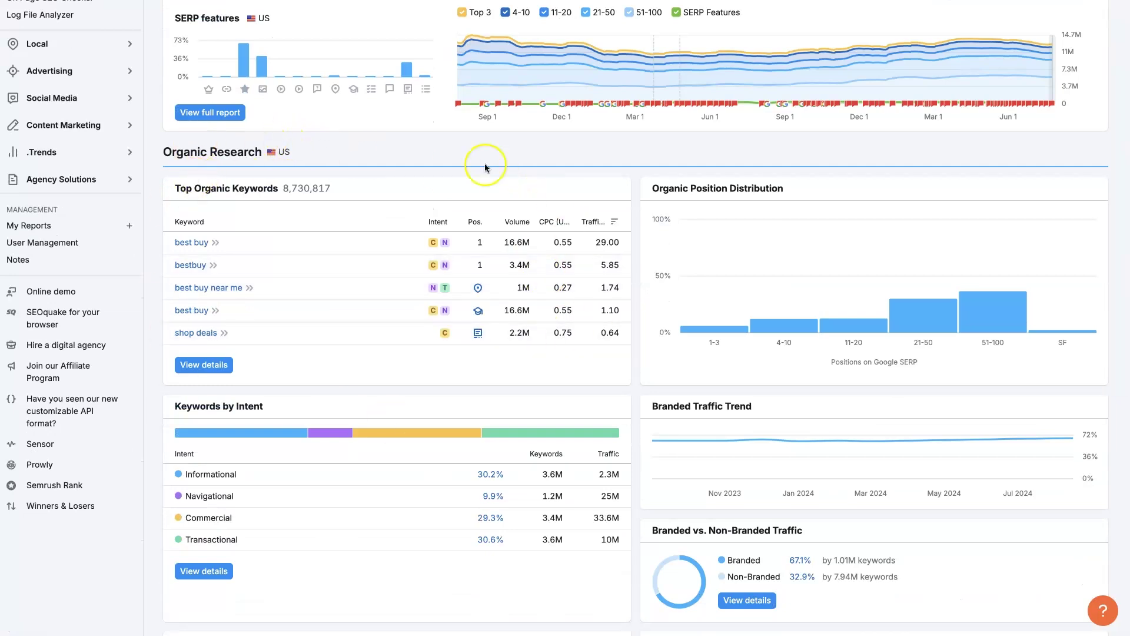
mouse_move(686, 183)
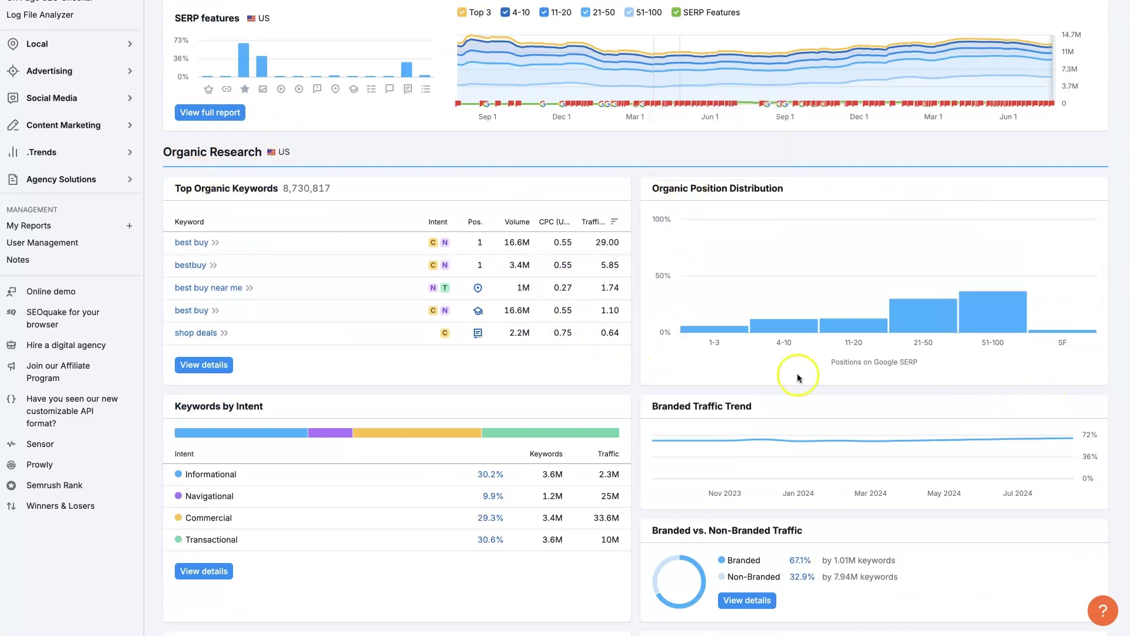
mouse_move(711, 331)
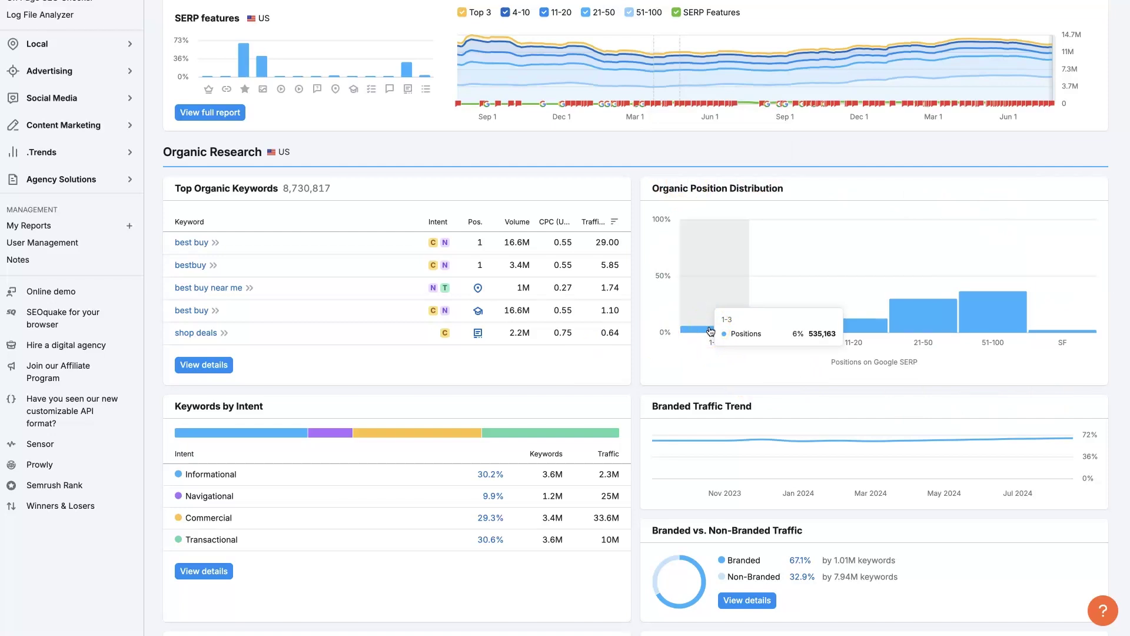
left_click(1008, 321)
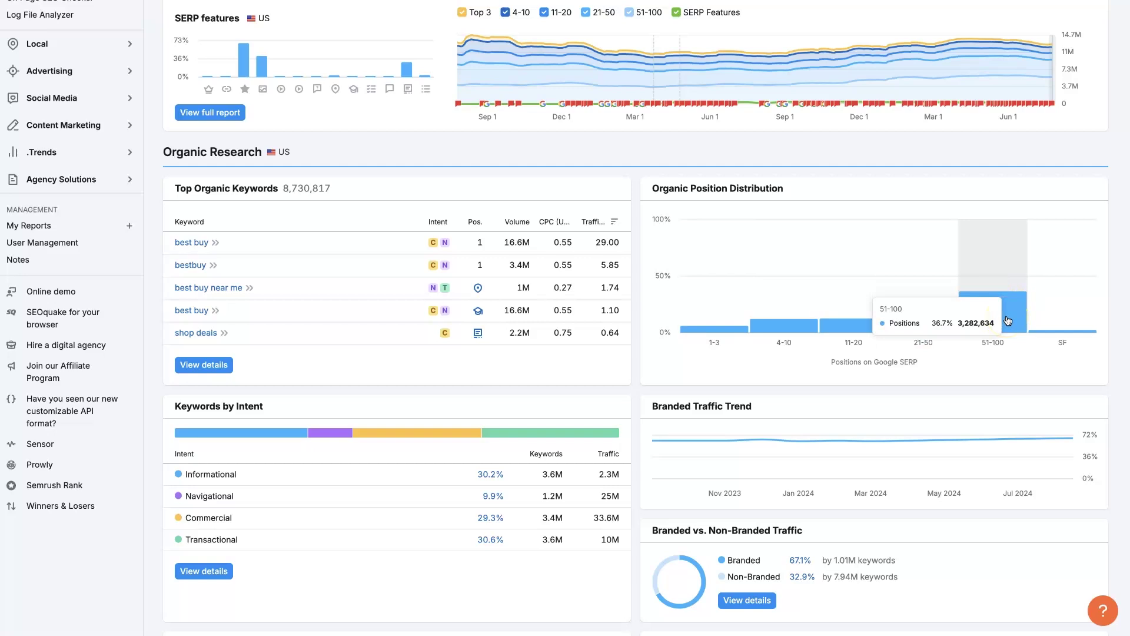
left_click(1081, 340)
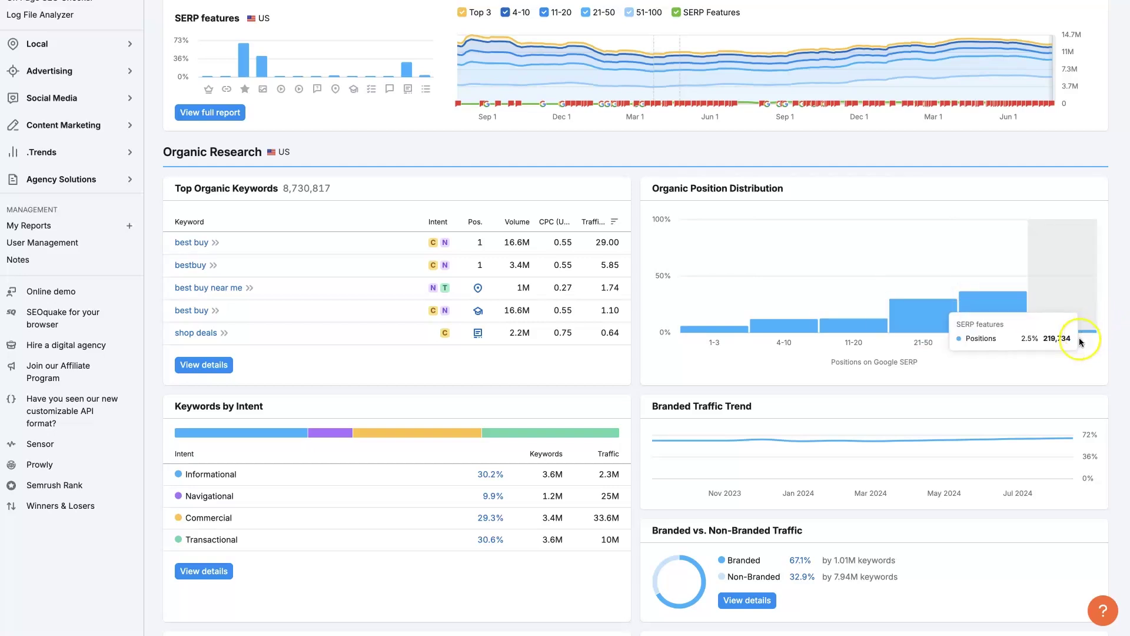
scroll(870, 404, "down", 2)
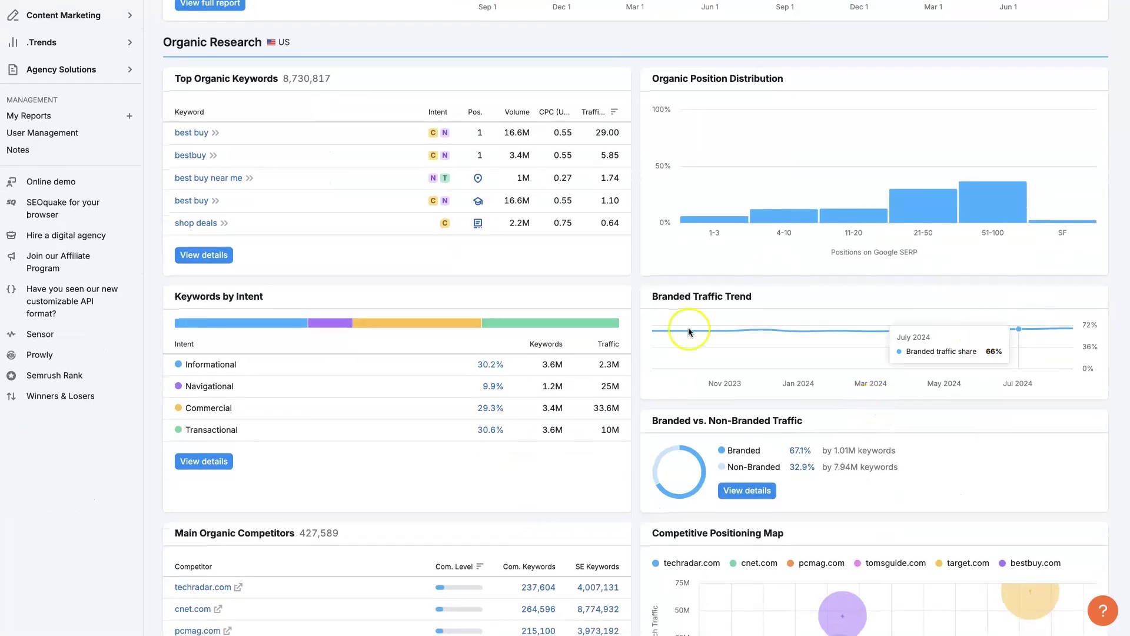
scroll(633, 447, "down", 2)
mouse_move(244, 175)
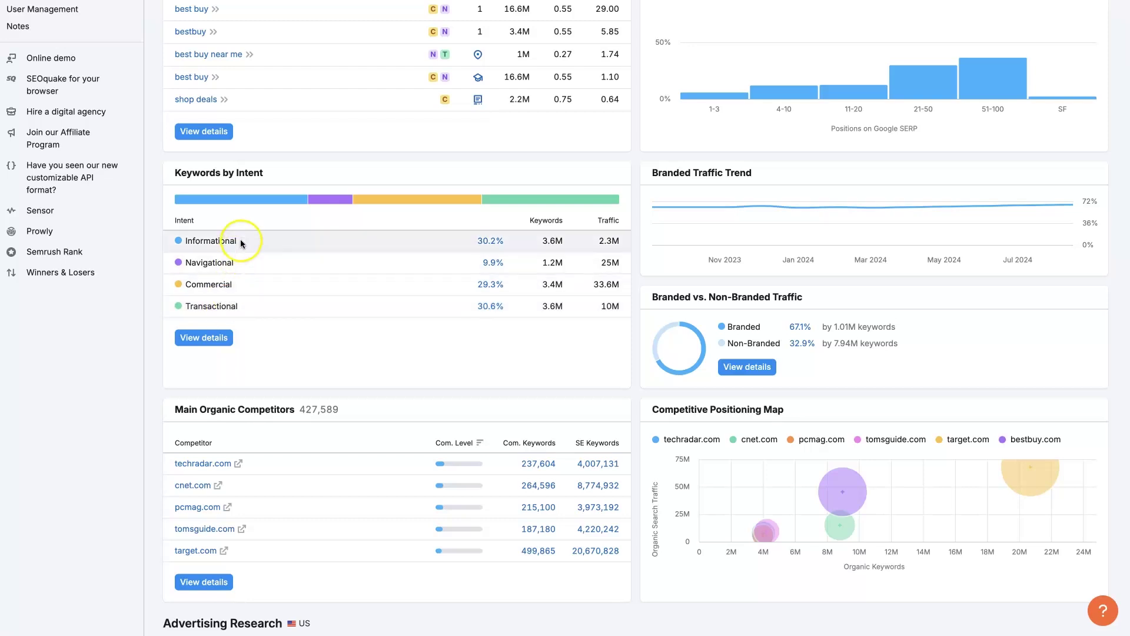
double_click(190, 240)
left_click(251, 246)
scroll(262, 255, "down", 1)
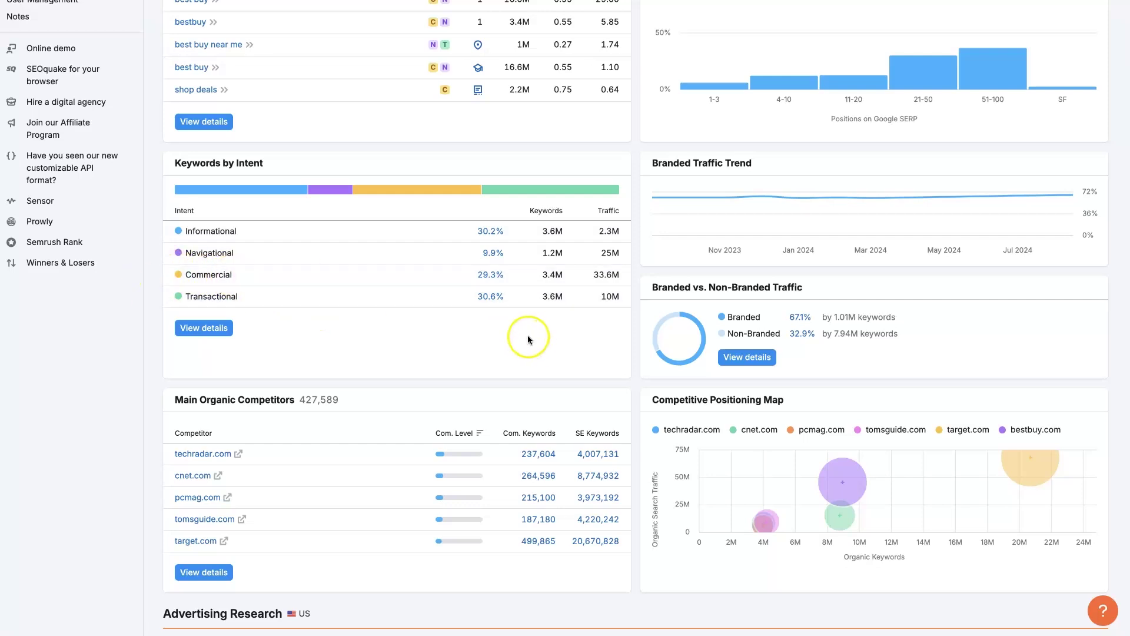
scroll(530, 341, "down", 5)
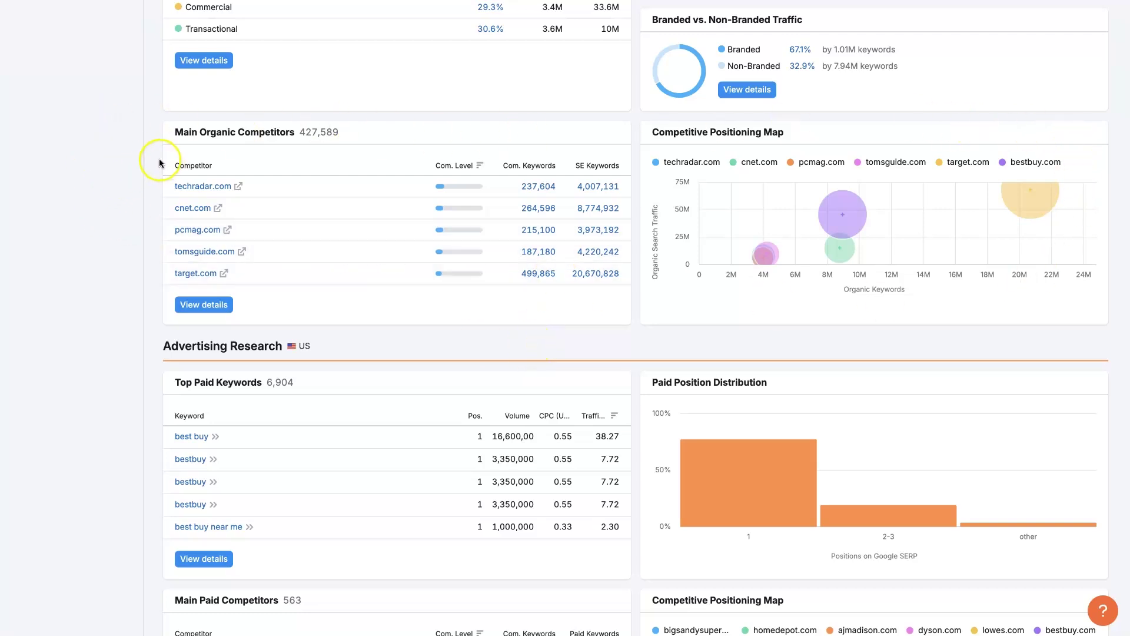
scroll(164, 168, "down", 1)
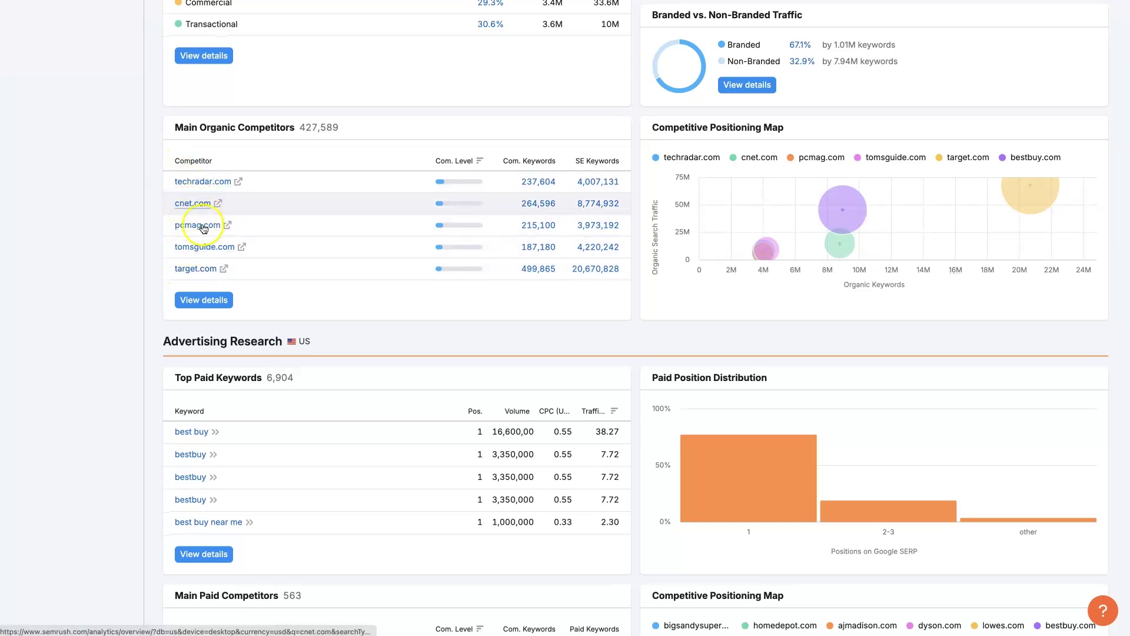
scroll(111, 256, "down", 5)
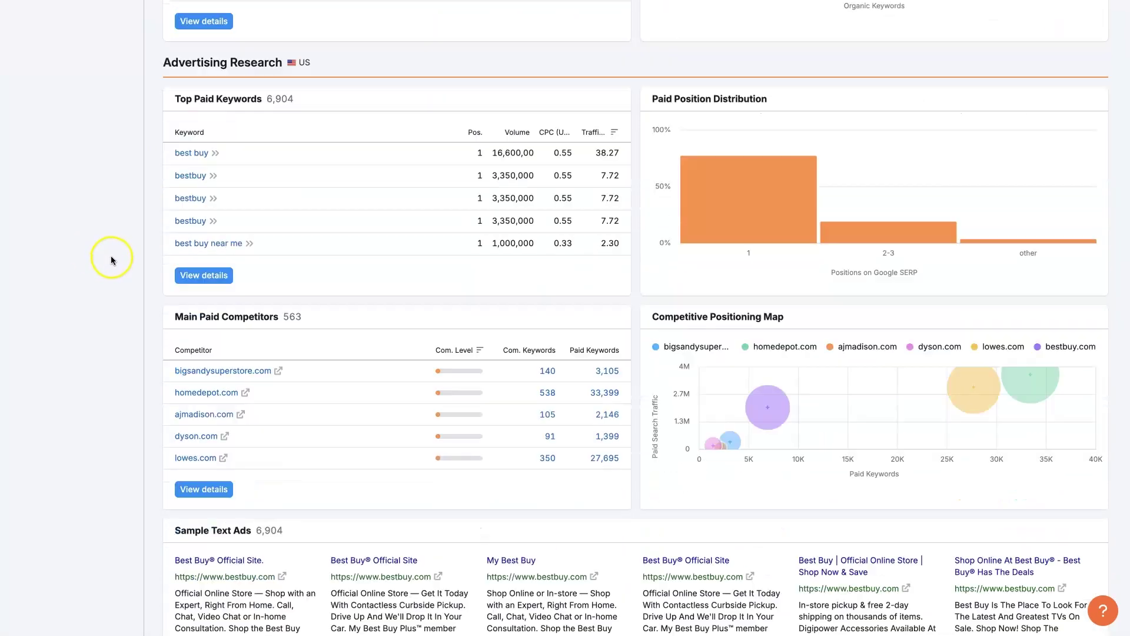
scroll(848, 433, "down", 6)
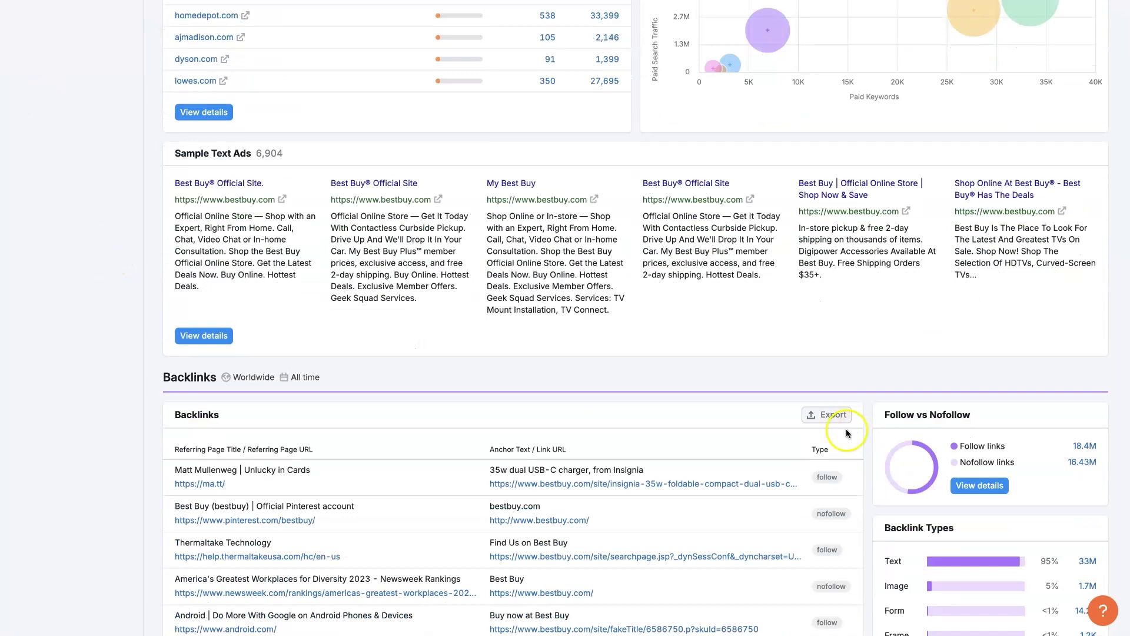
scroll(938, 361, "down", 3)
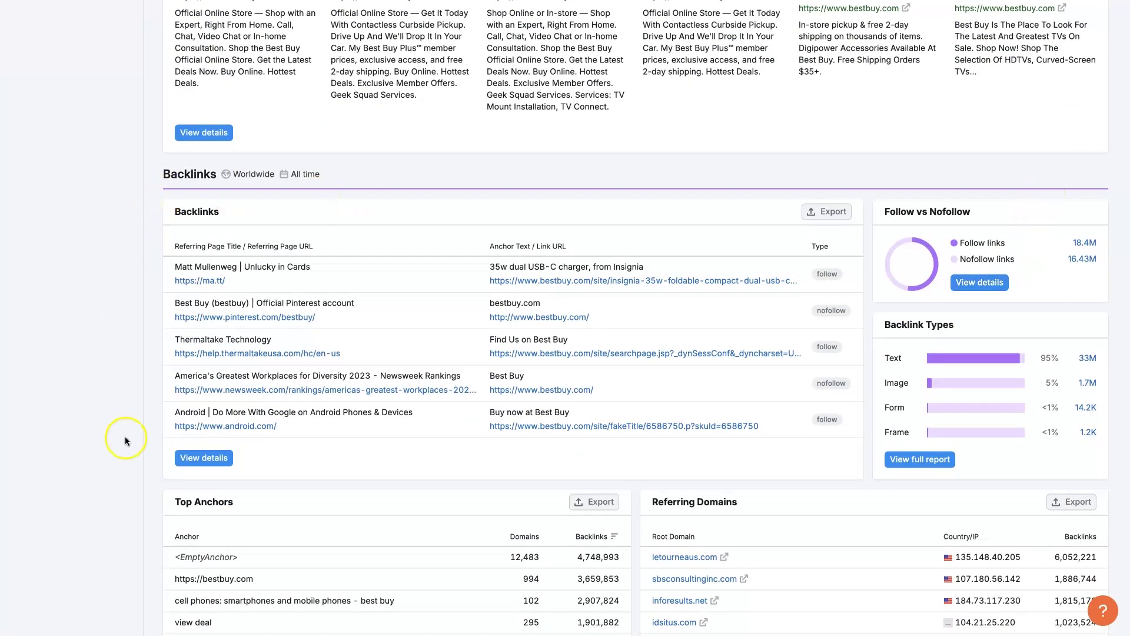
scroll(124, 437, "down", 1)
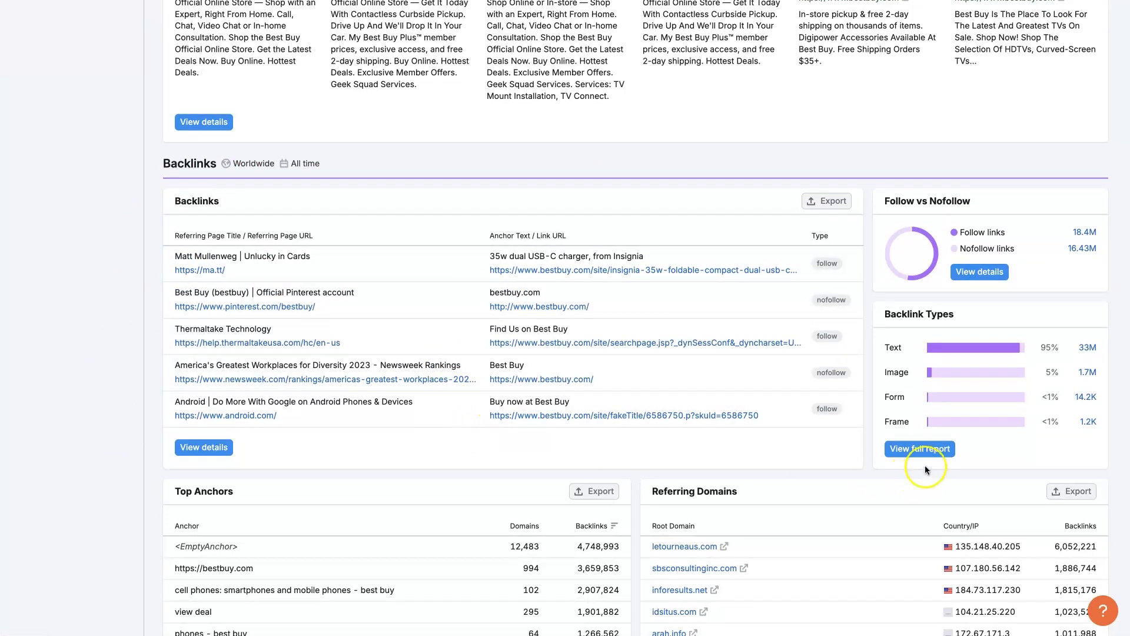
mouse_move(1000, 360)
scroll(1035, 294, "down", 1)
scroll(1008, 291, "down", 5)
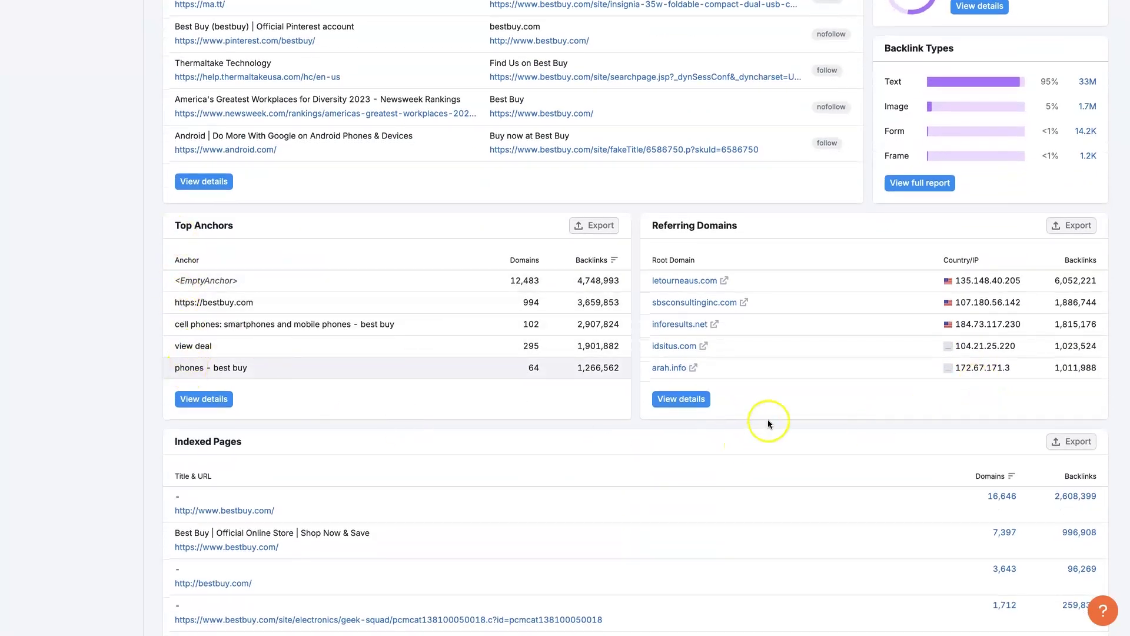
scroll(796, 400, "down", 1)
scroll(796, 401, "down", 4)
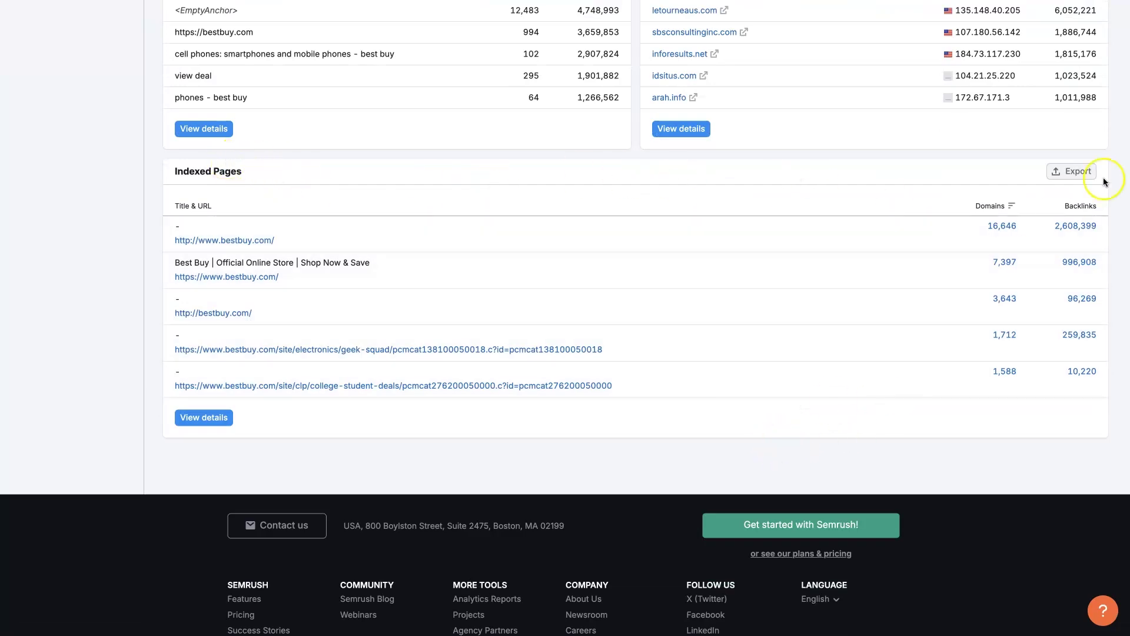
left_click(1064, 173)
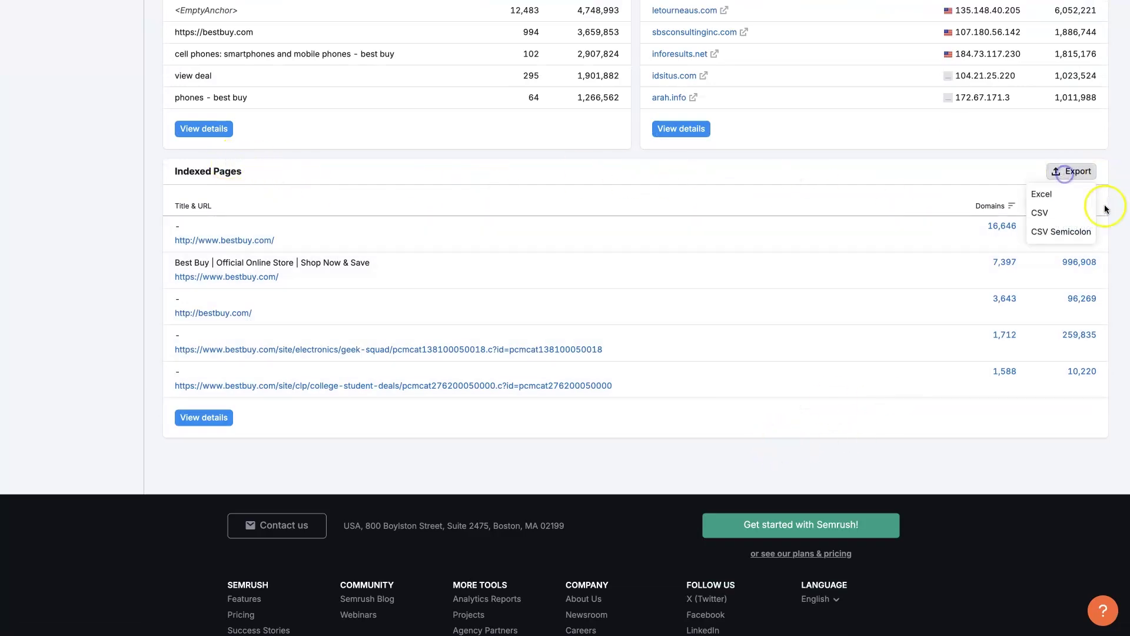
left_click(953, 151)
Step: Scroll back up to the top of the bestbuy.com Domain Overview
scroll(903, 408, "up", 20)
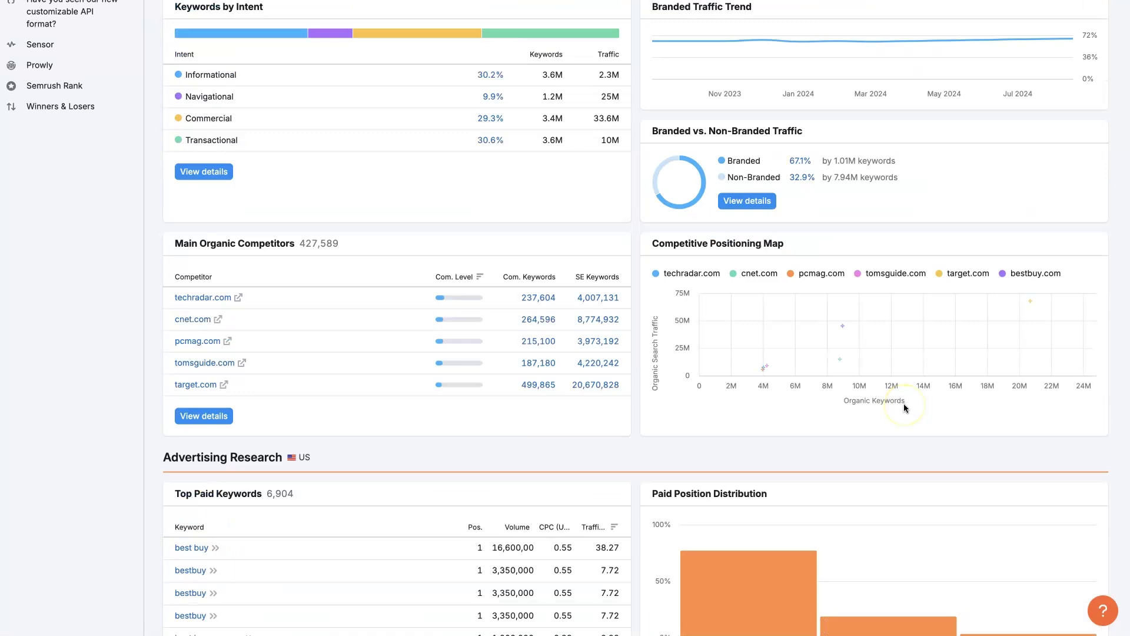